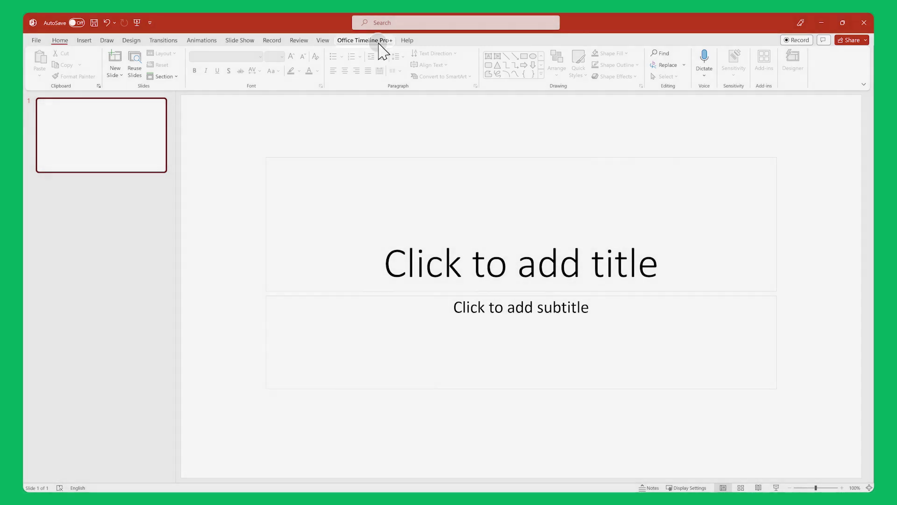
# Switch to the Office Timeline Pro+ ribbon and start a new timeline
pyautogui.click(376, 40)
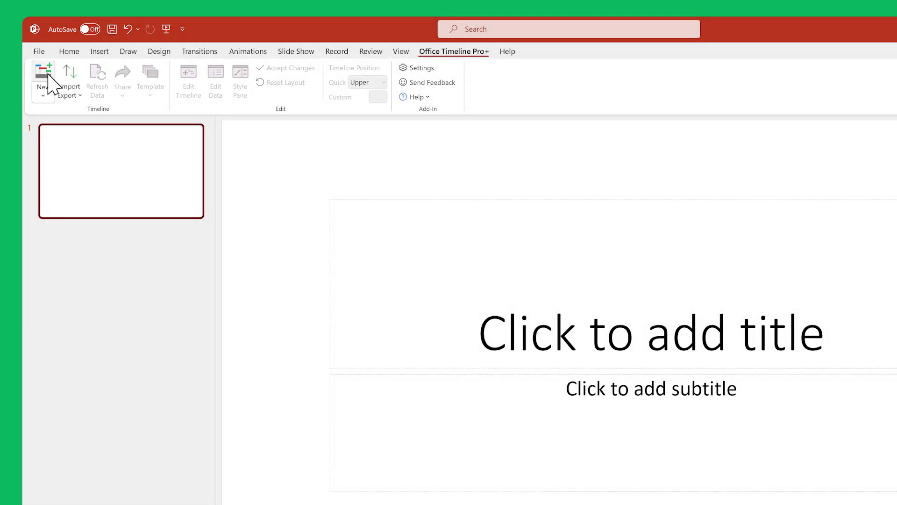
pyautogui.click(47, 78)
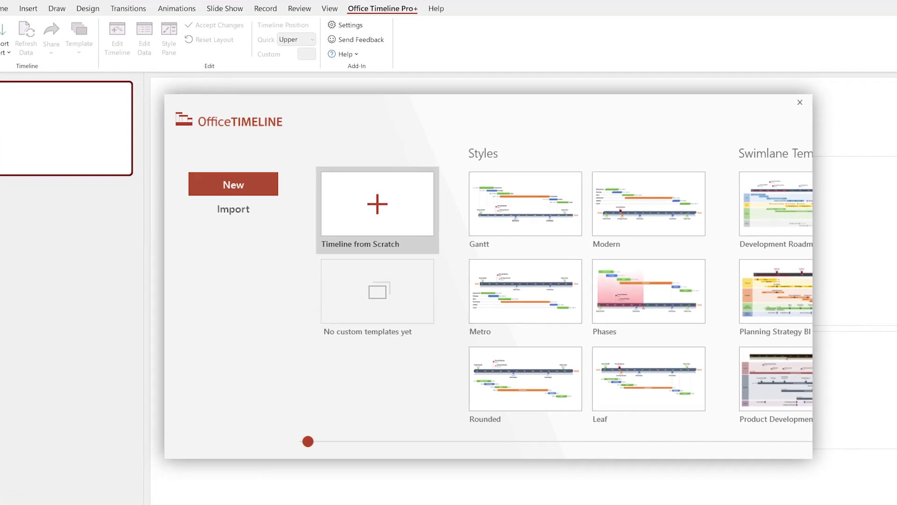
# Scroll through the Styles and Swimlane templates such as Executive Roadmap and Technology Roadmap
pyautogui.moveTo(268, 418); pyautogui.dragTo(373, 417)
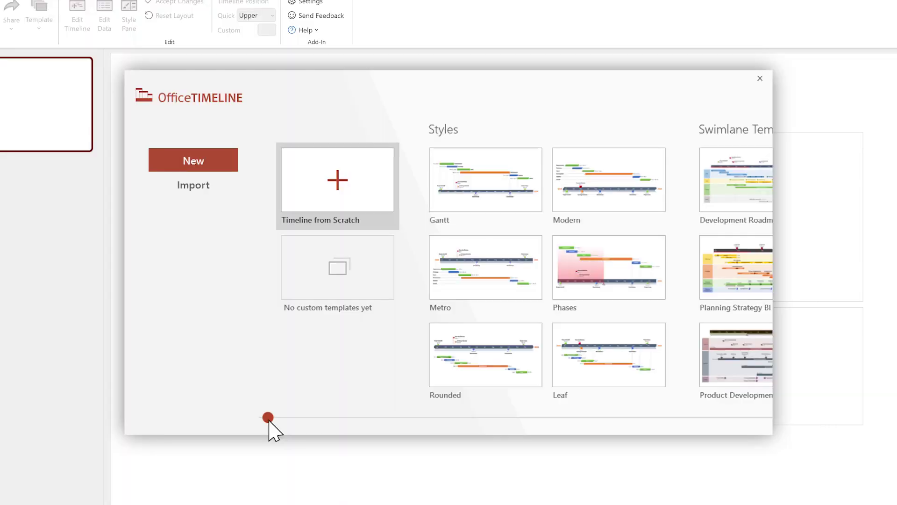
# Start a Timeline from Scratch and select row 1's title cell
pyautogui.click(312, 184)
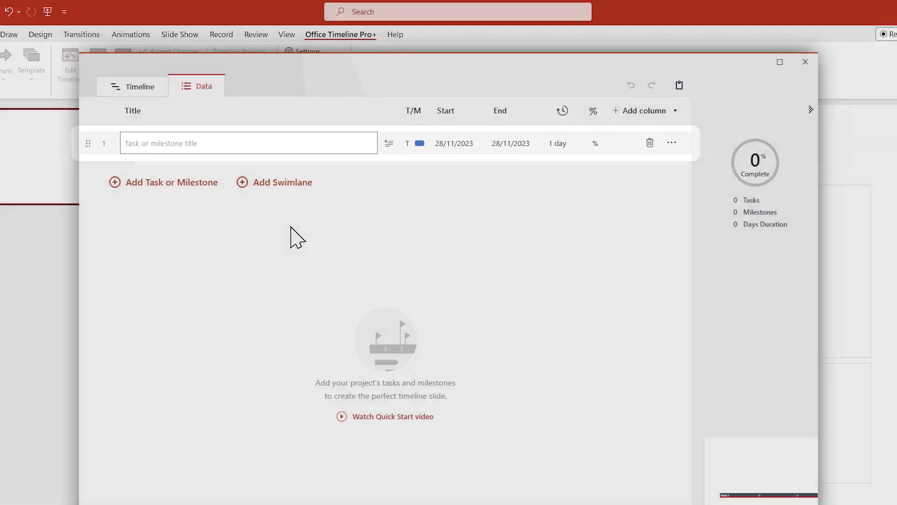
pyautogui.click(146, 158)
# Name row 1 'Task 1', dated 08/11/2023 to 30/11/2023, and add another row
pyautogui.write('Task 1')
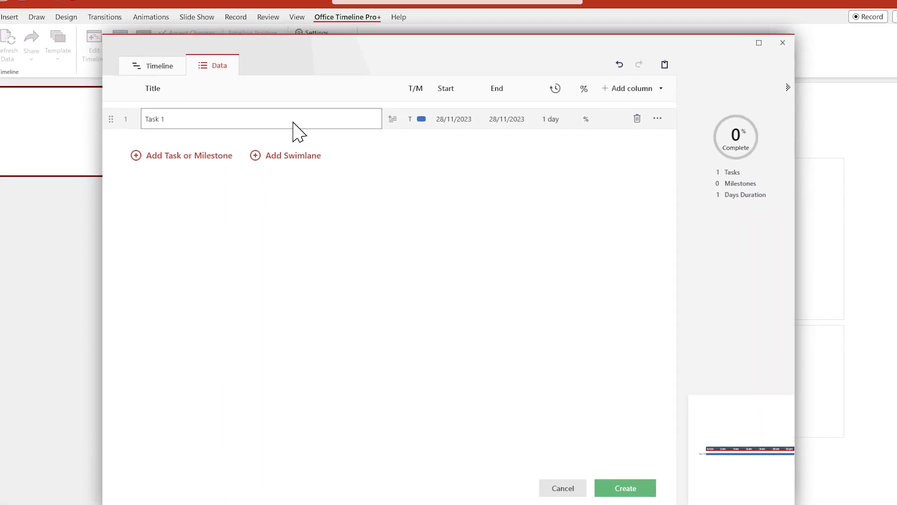
pyautogui.click(481, 132)
pyautogui.click(505, 188)
pyautogui.click(529, 110)
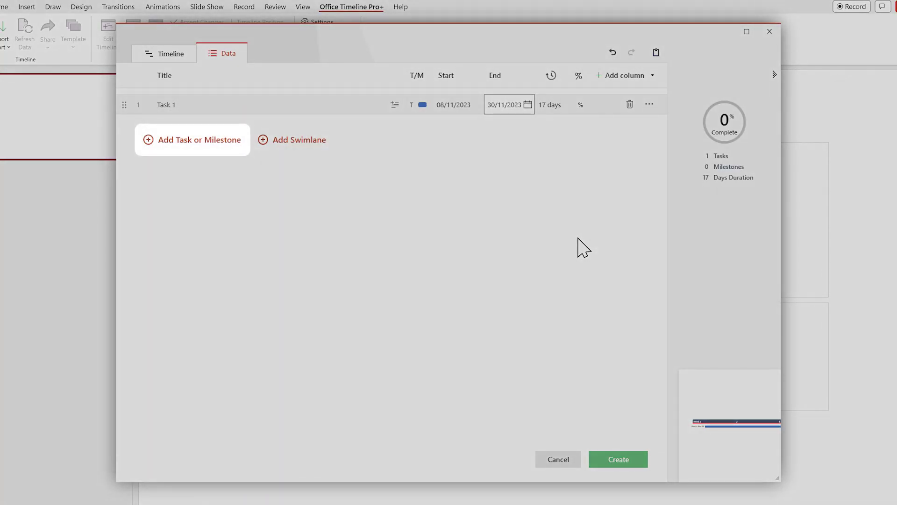
pyautogui.click(155, 144)
# Add rows until the table holds seven items, then show row 7's shape choices
pyautogui.click(154, 161)
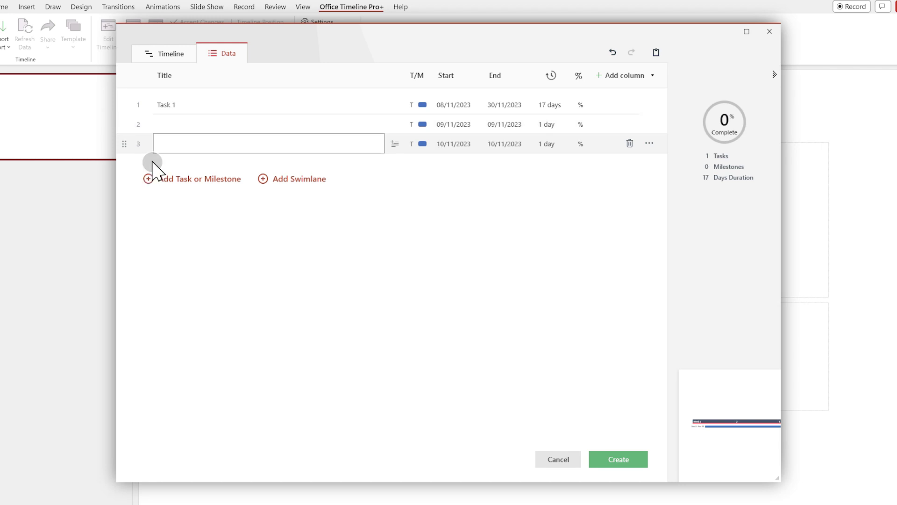
pyautogui.click(154, 181)
pyautogui.click(153, 199)
pyautogui.click(154, 219)
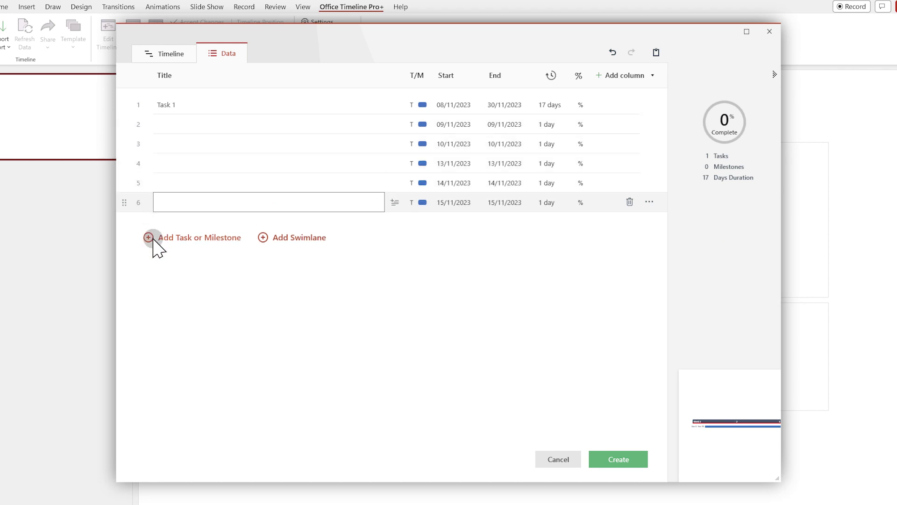
pyautogui.click(154, 239)
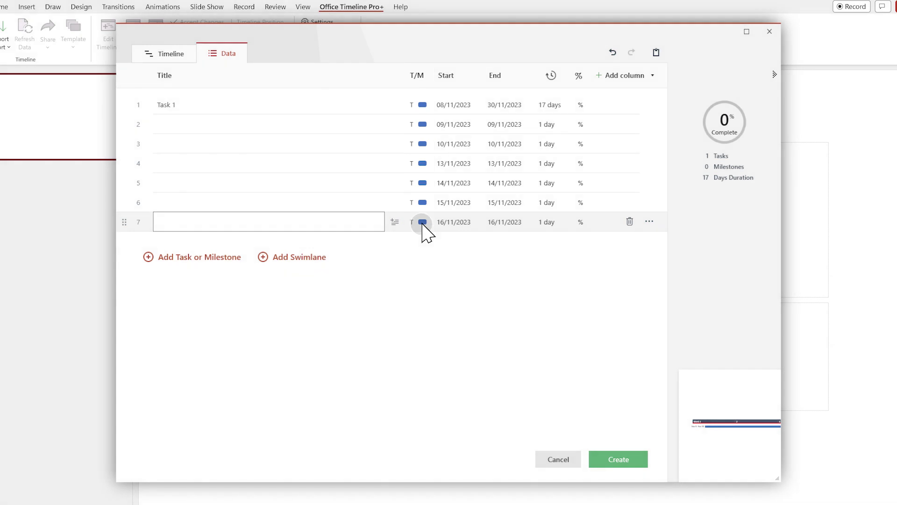
pyautogui.click(422, 222)
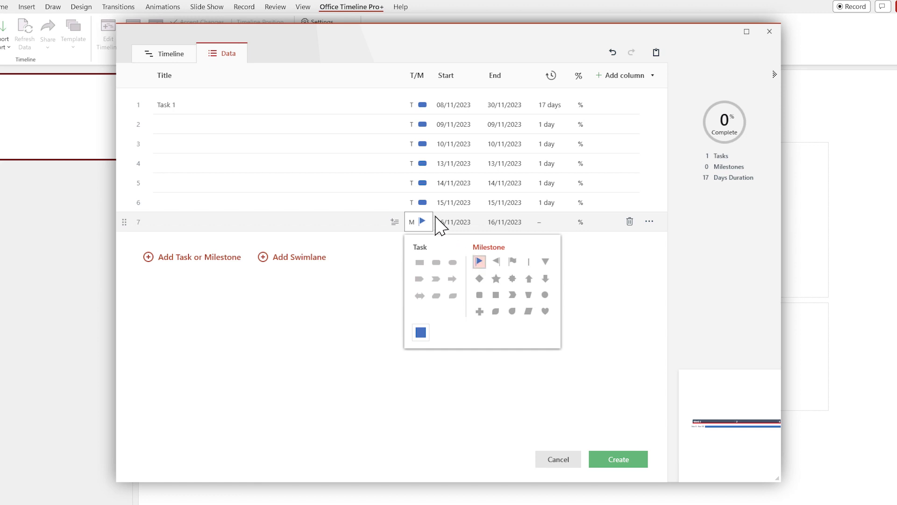
# Make rows 5–6 flag milestones and set Task 2 running 06/11 to 10/11
pyautogui.click(429, 209)
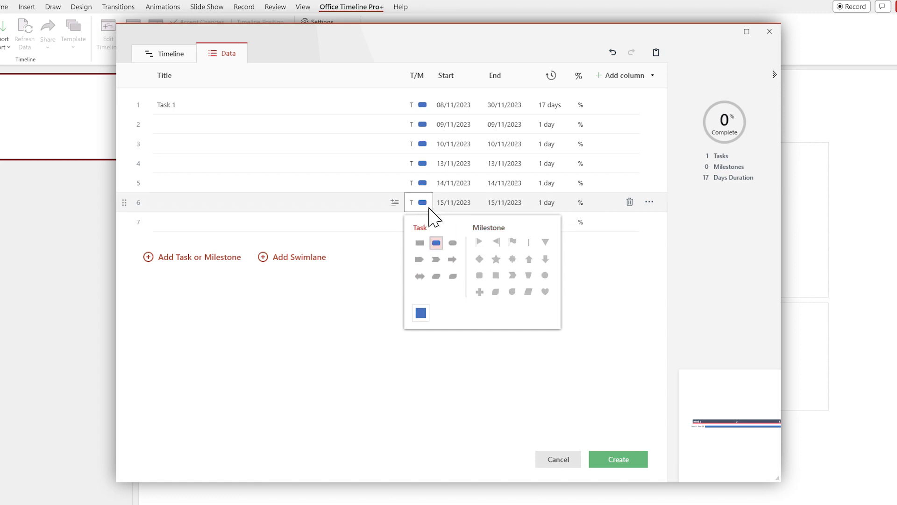
pyautogui.click(429, 188)
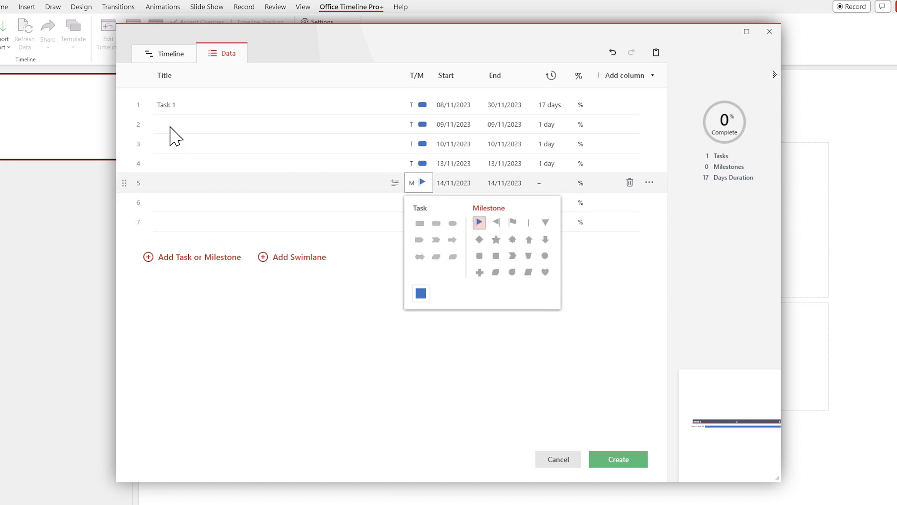
pyautogui.click(171, 128)
pyautogui.write('Task 2')
pyautogui.click(477, 124)
pyautogui.click(469, 201)
pyautogui.click(528, 125)
pyautogui.click(503, 200)
# Title row 3 'Task 3' running 13/11 to 17/11
pyautogui.click(204, 144)
pyautogui.write('Task 3')
pyautogui.click(453, 144)
pyautogui.click(482, 247)
pyautogui.click(527, 144)
pyautogui.click(587, 244)
# Title row 4 'Task 4' running 20/11 to 24/11
pyautogui.click(200, 164)
pyautogui.write('Task 4')
pyautogui.click(477, 167)
pyautogui.click(466, 272)
pyautogui.click(527, 167)
pyautogui.click(584, 273)
# Name rows 5–7 Milestone 1–3, dating Milestone 1 on 01/11 and Milestone 3 on 30/11
pyautogui.click(208, 187)
pyautogui.write('Milestone 1')
pyautogui.click(474, 188)
pyautogui.click(505, 237)
pyautogui.click(233, 206)
pyautogui.write('Milestone 2')
pyautogui.click(233, 224)
pyautogui.write('Milestone 3')
pyautogui.click(474, 224)
pyautogui.click(518, 345)
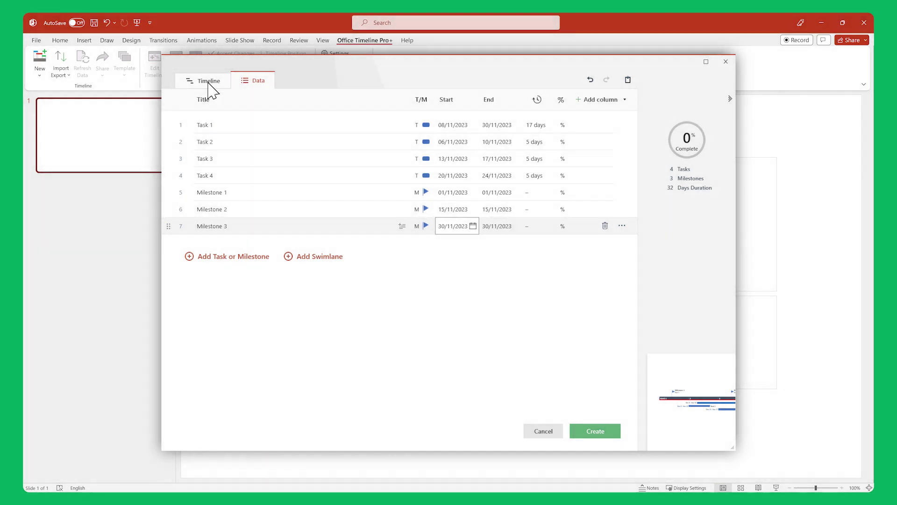
# Preview the weekly timeline with four task bars and three flags, then insert it on the slide
pyautogui.click(208, 83)
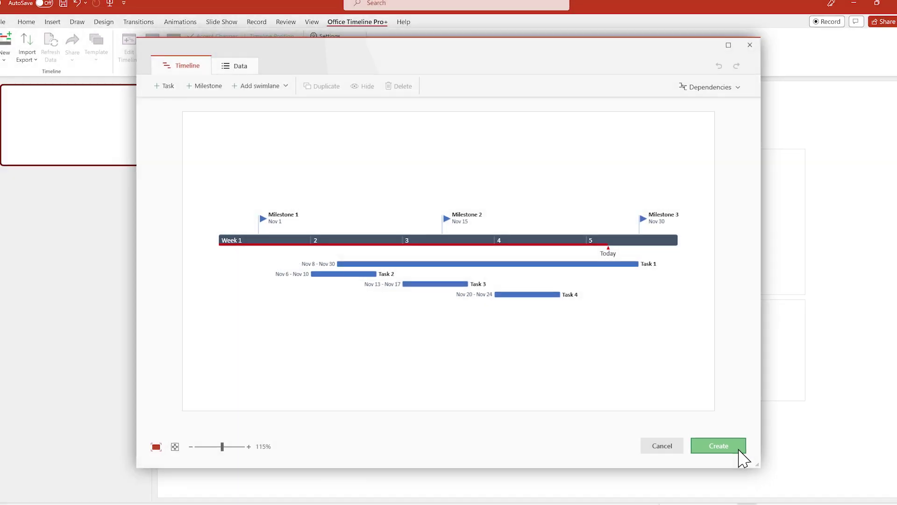
pyautogui.click(724, 440)
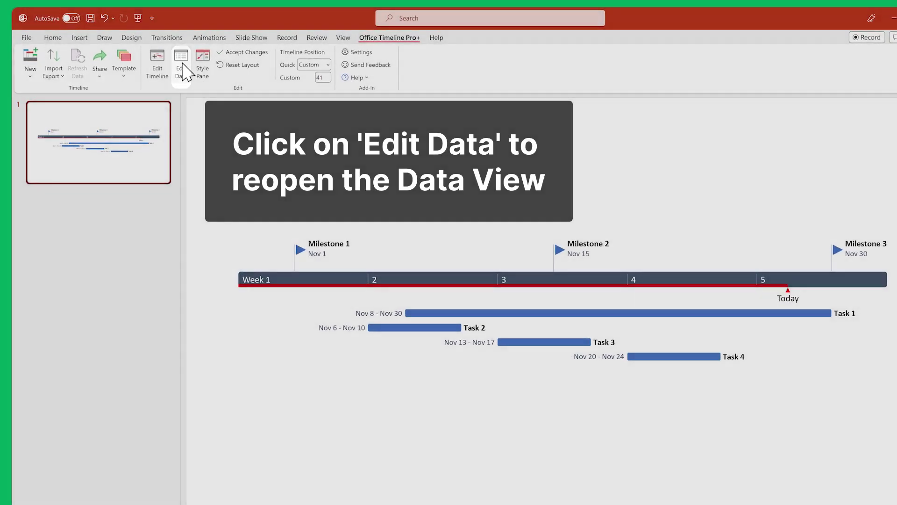
# Reopen the timeline's 4-task, 3-milestone data table with Edit Data
pyautogui.click(181, 65)
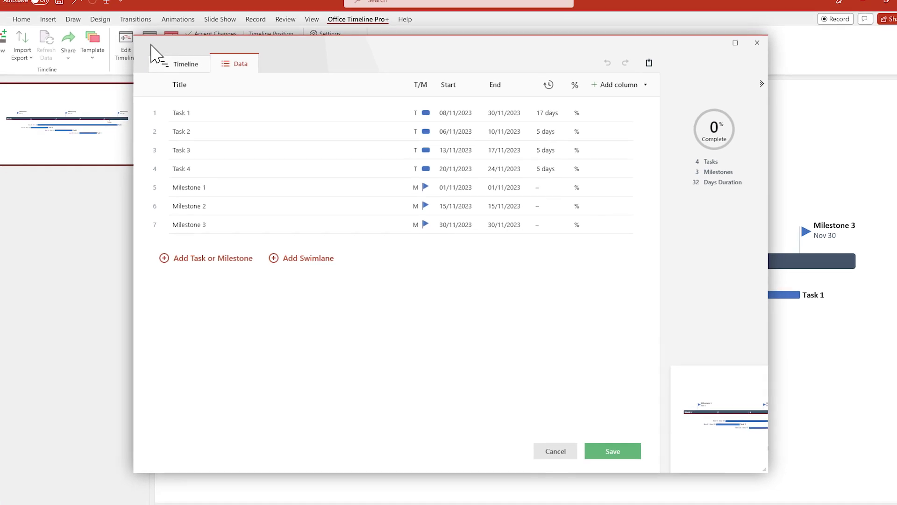